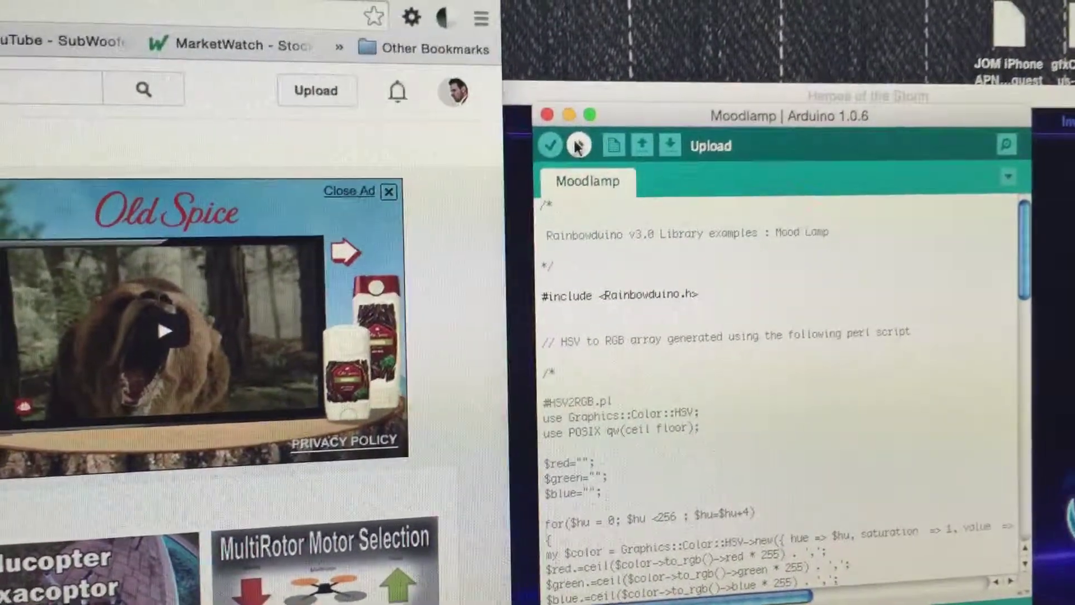
Compile and upload the Moodlamp sketch to the Rainbowduino board.
left_click(578, 145)
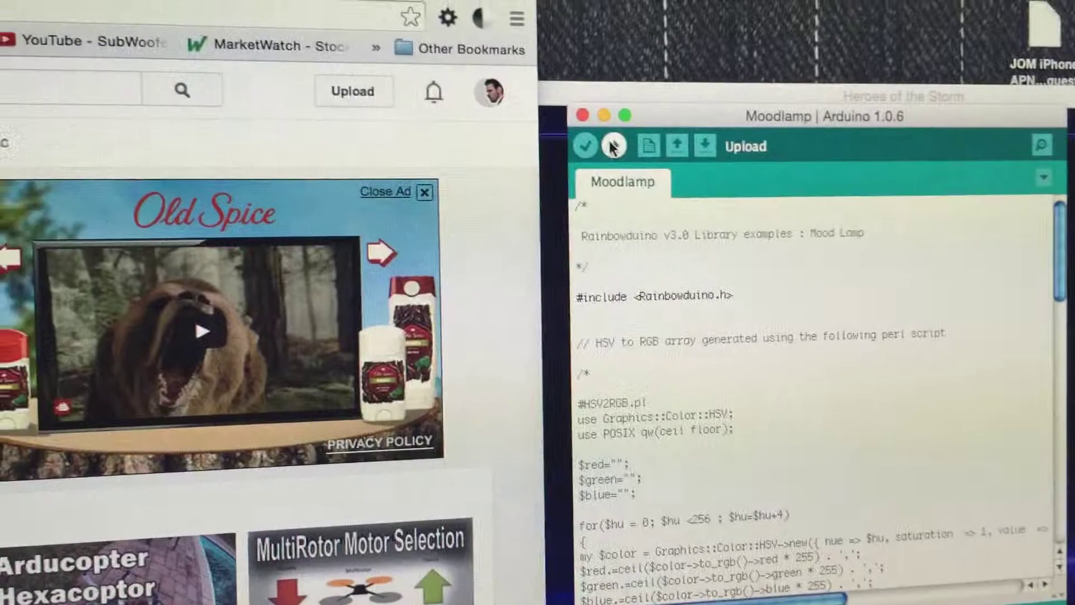